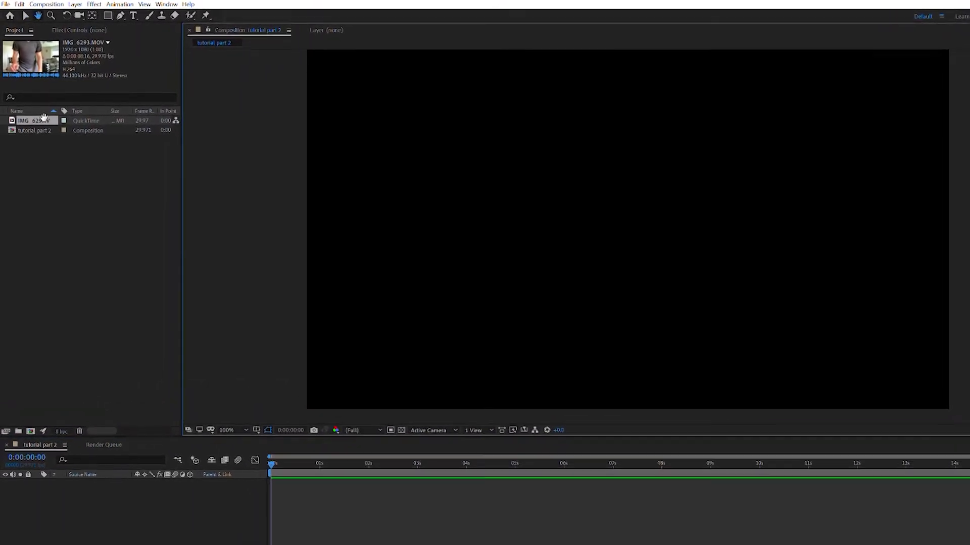
Add IMG_6293.MOV twice as stacked layers, select the top one, and go to about 0:00:05:22
drag(34, 129, 116, 536)
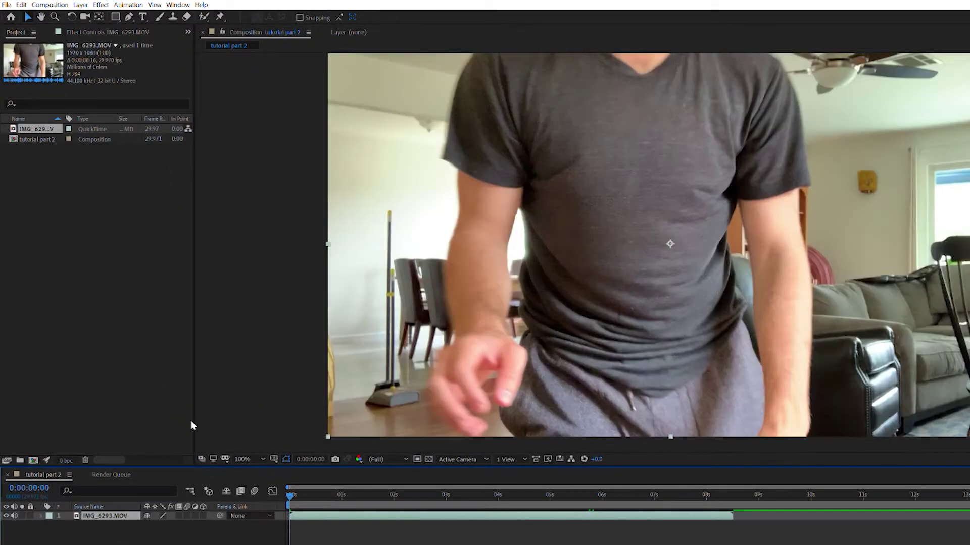
drag(34, 129, 139, 537)
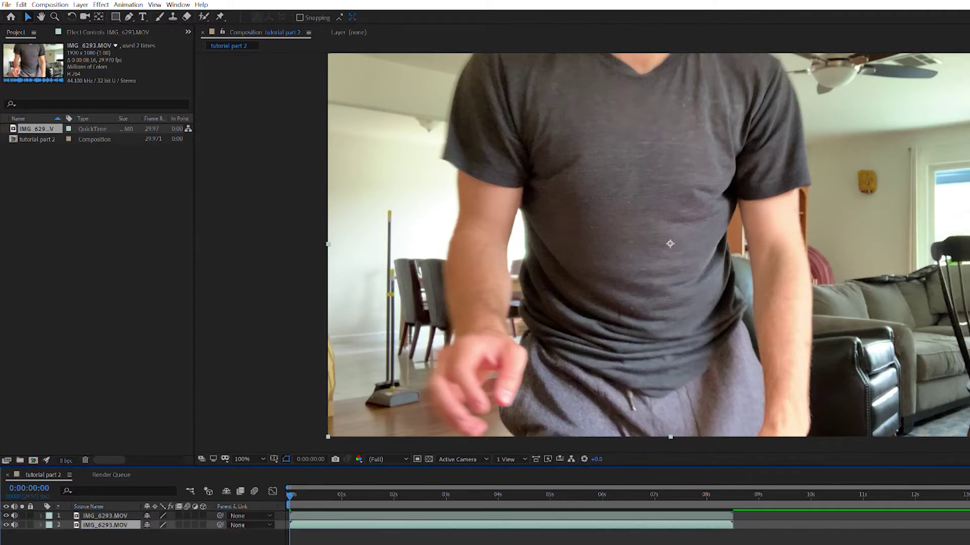
click(115, 515)
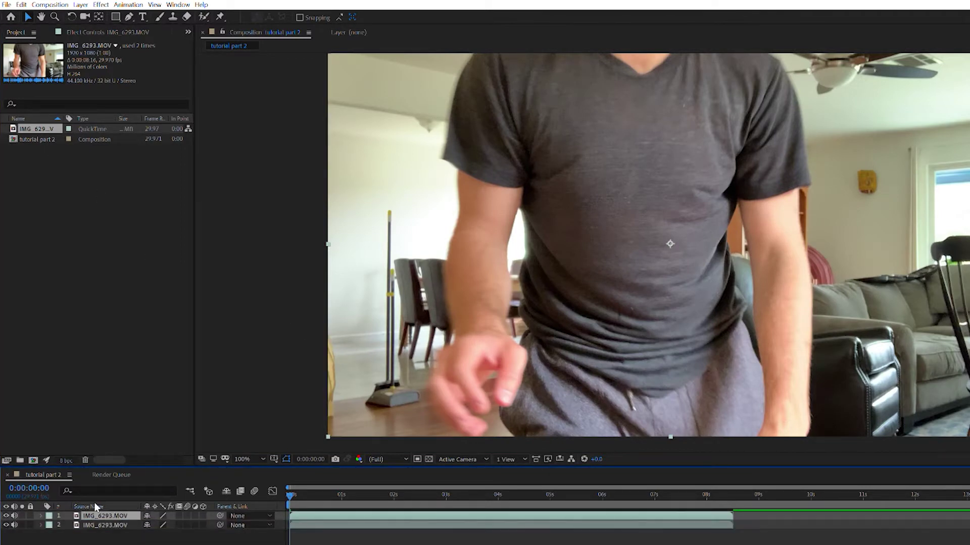
mouse_move(294, 494)
mouse_down()
mouse_move(583, 494)
mouse_move(589, 479)
mouse_up()
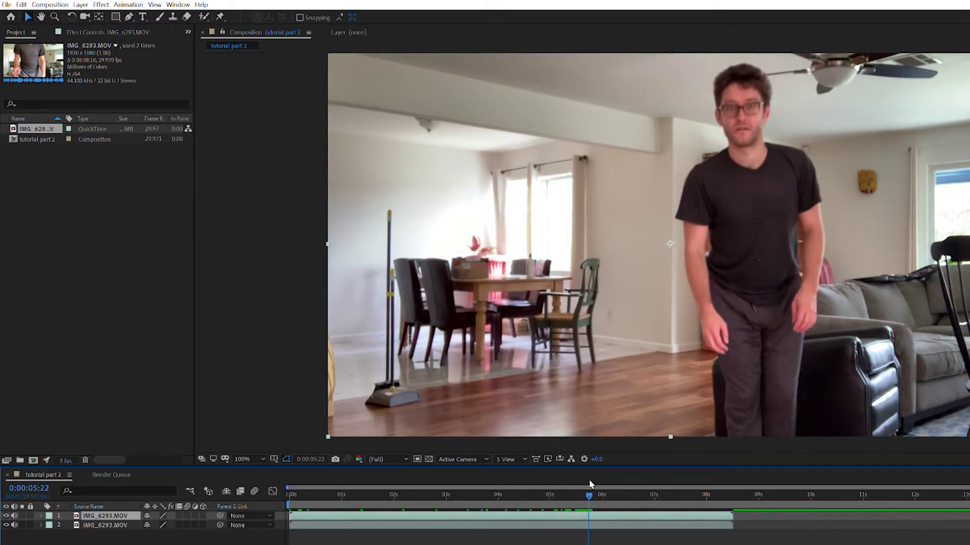
scroll(775, 110, up, 3)
scroll(797, 131, down, 1)
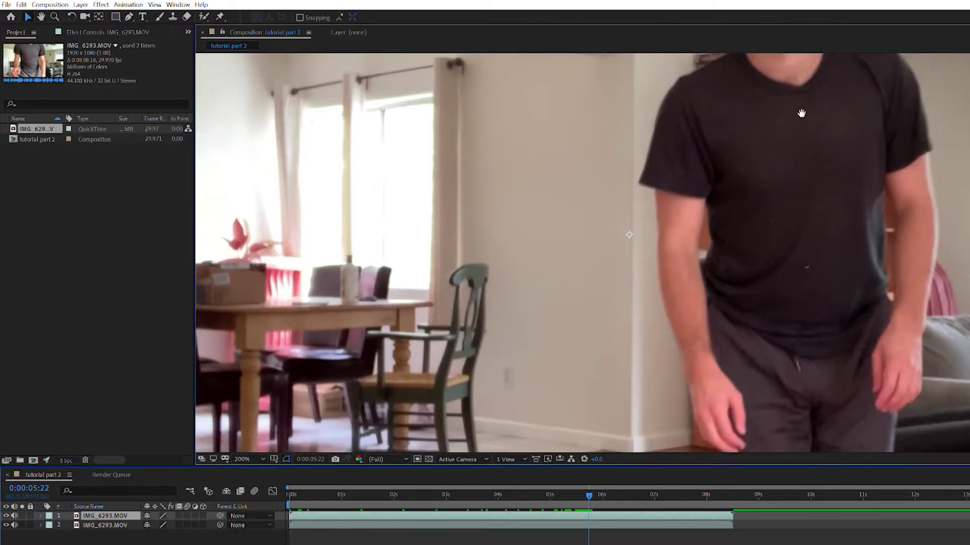
scroll(798, 132, up, 2)
With RotoBezier on, trace the mask from the top of the hair down the face's right side
drag(788, 190, 788, 273)
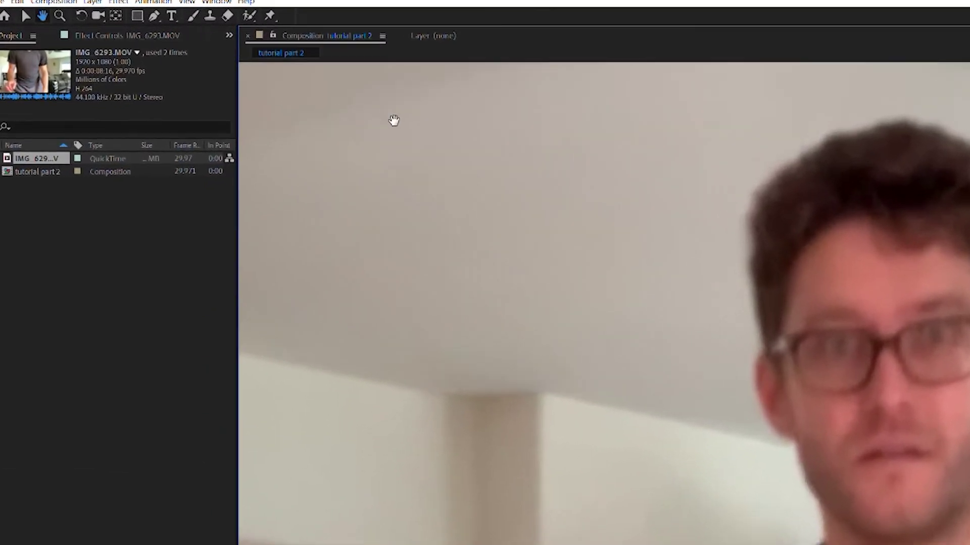
click(140, 16)
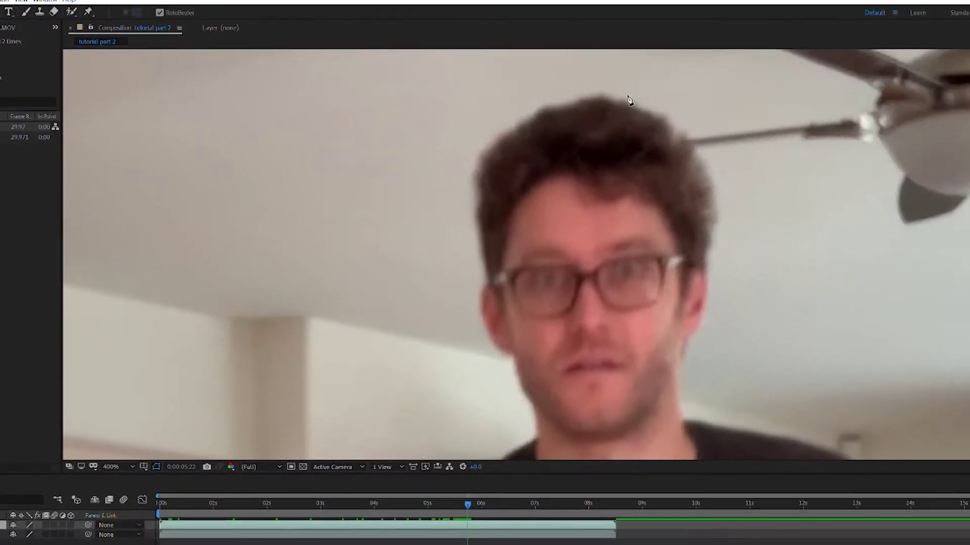
click(523, 97)
click(553, 106)
click(573, 122)
click(585, 150)
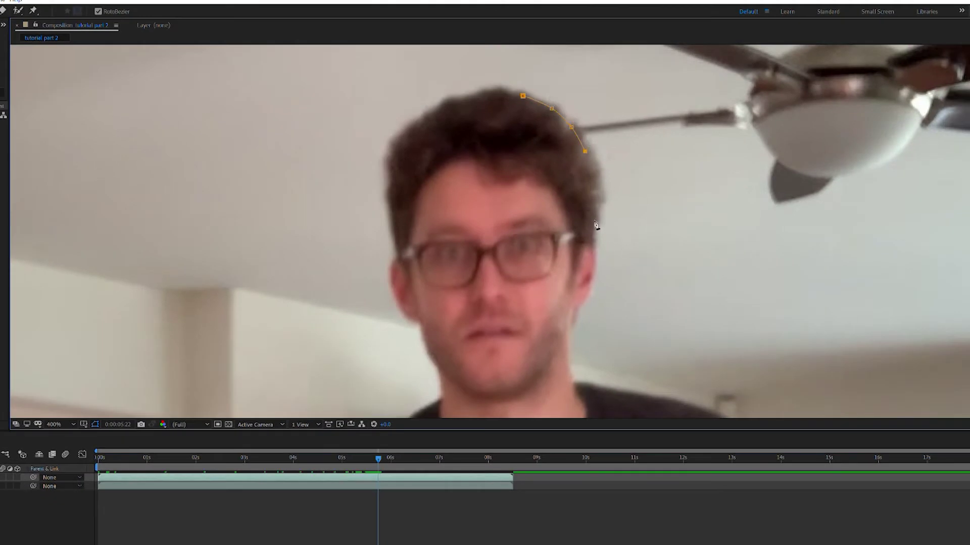
click(597, 181)
click(597, 212)
click(590, 251)
Continue the mask around the jaw, chin, left cheek and hair, closing it at the first point
click(571, 309)
click(553, 350)
click(507, 395)
click(438, 367)
click(409, 315)
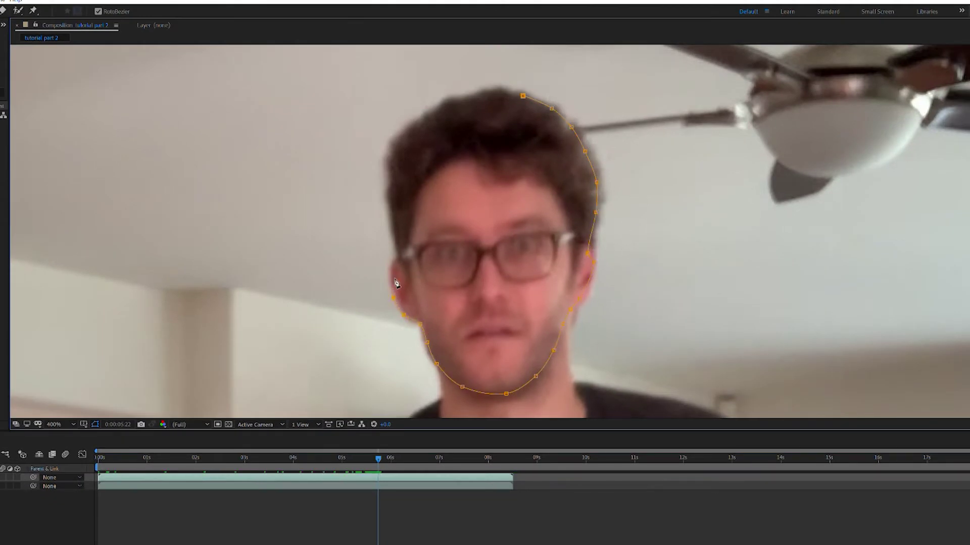
click(390, 209)
click(389, 174)
click(400, 141)
click(433, 112)
click(468, 100)
click(498, 96)
click(523, 95)
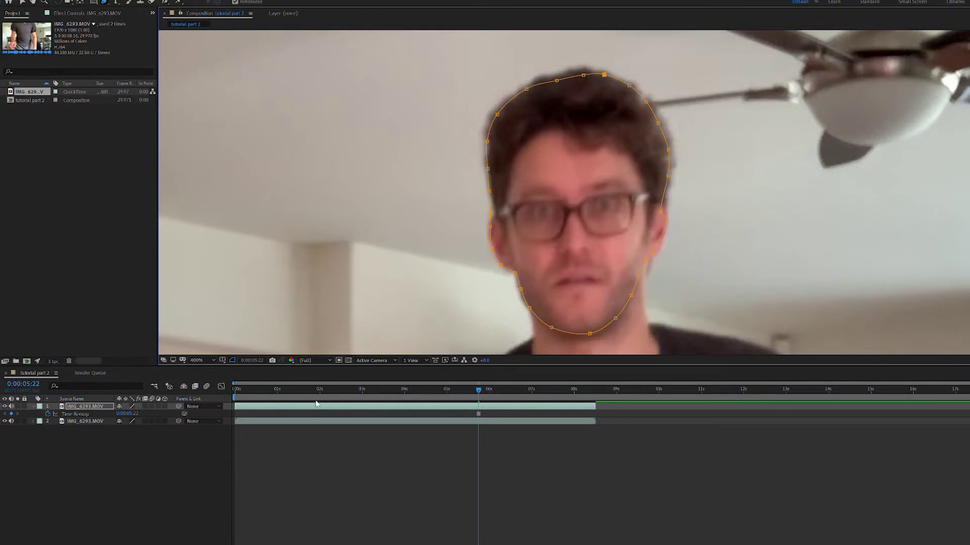
Split the masked face layer at 0:00:05:22 and delete the later half
click(86, 406)
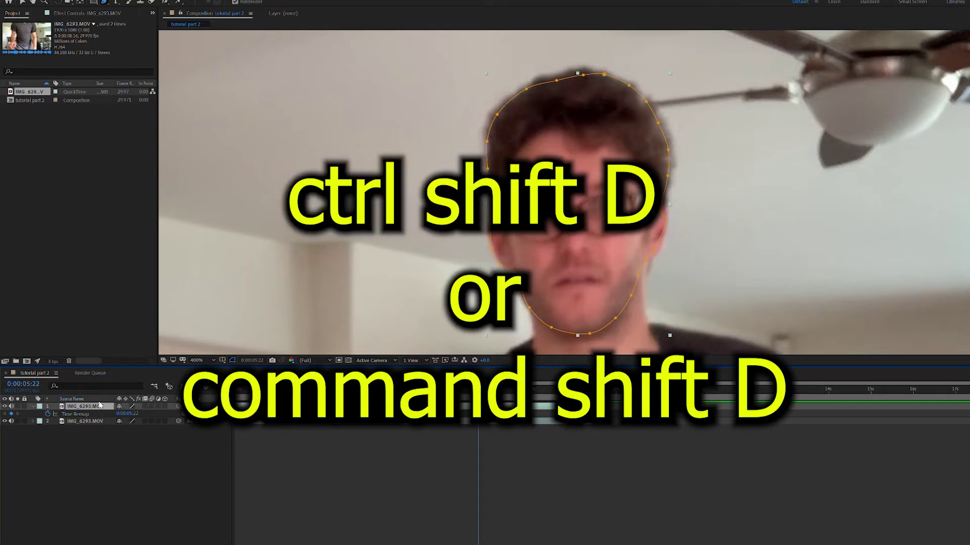
key(ctrl+shift+d)
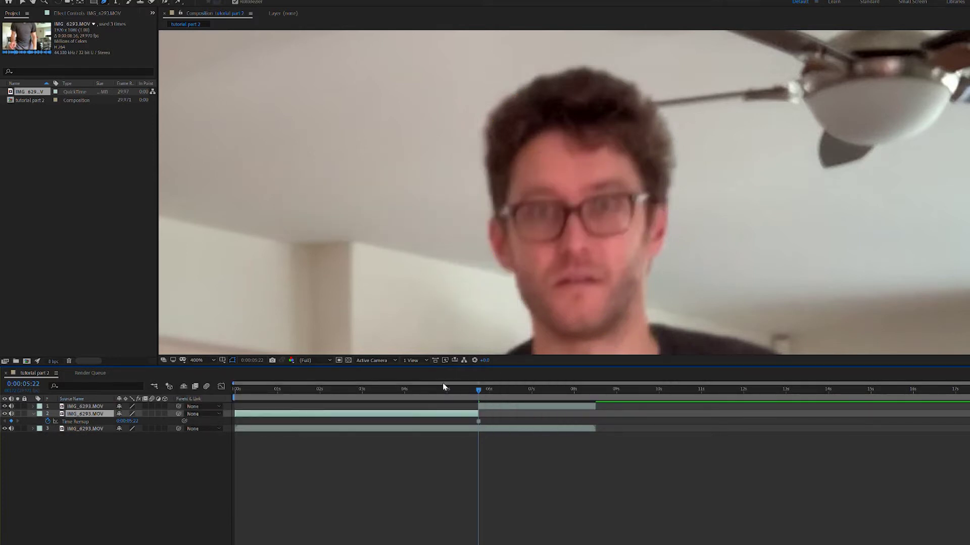
click(88, 406)
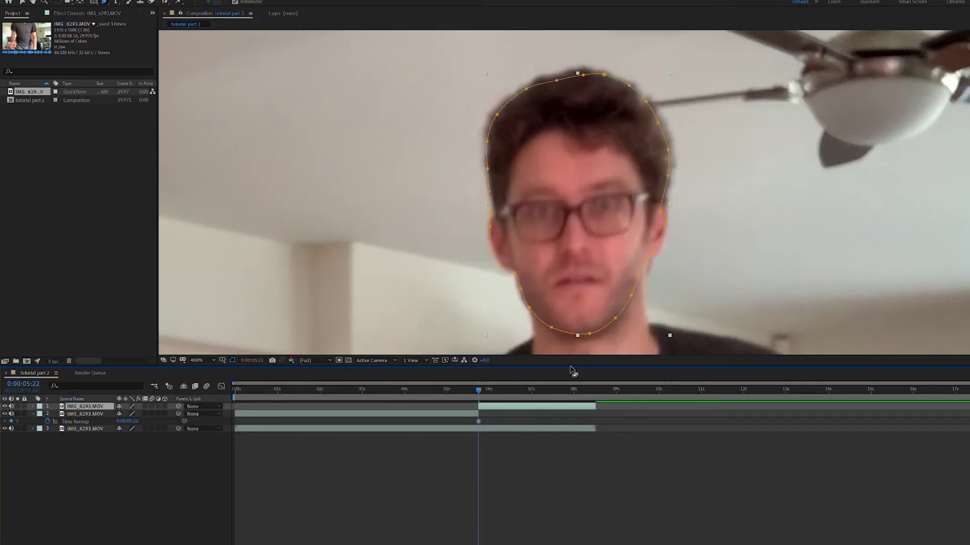
key(Delete)
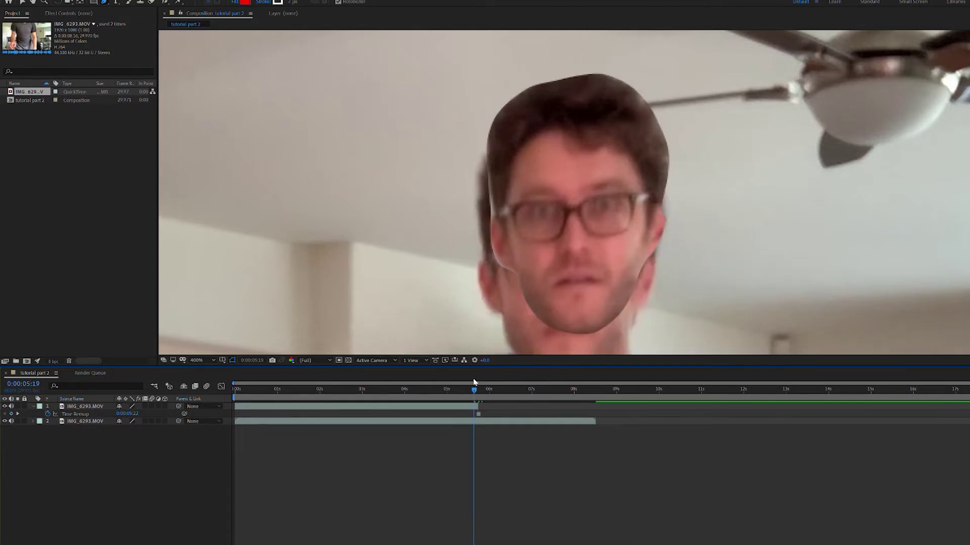
drag(478, 388, 448, 388)
scroll(457, 307, down, 2)
scroll(458, 307, down, 1)
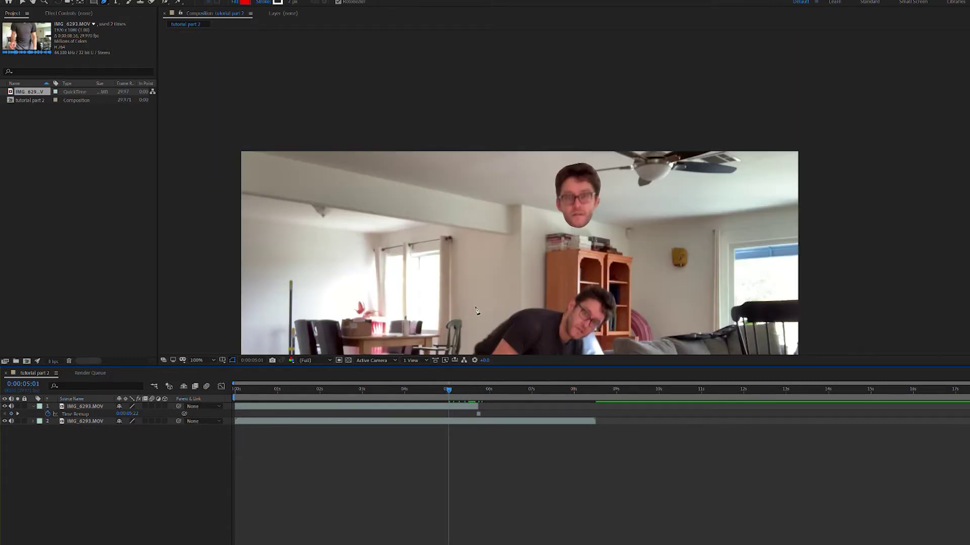
scroll(476, 310, down, 1)
scroll(501, 333, down, 1)
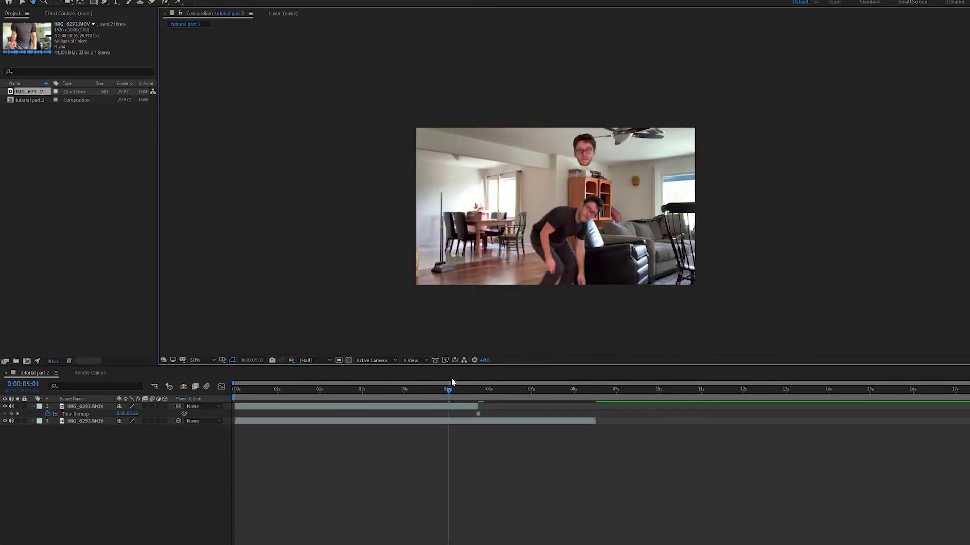
drag(452, 388, 481, 388)
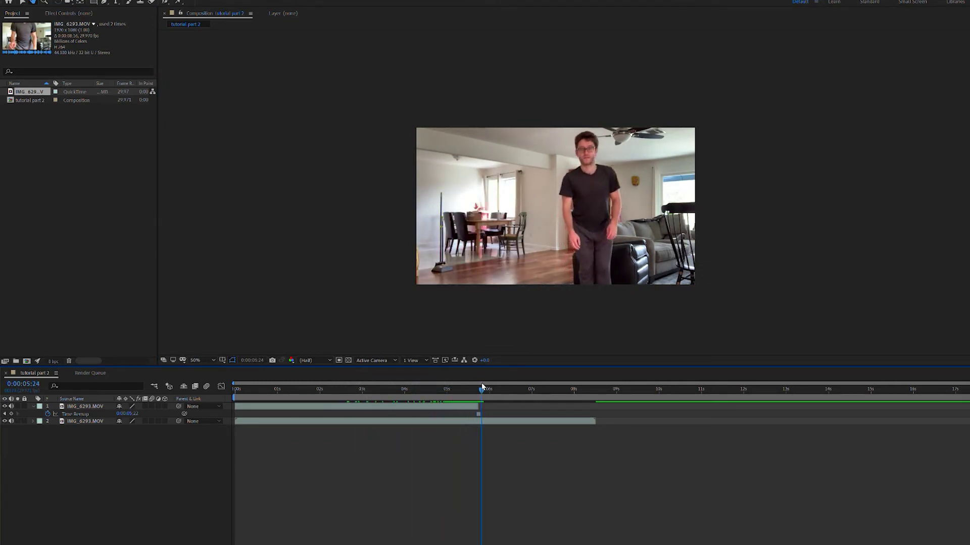
drag(481, 388, 314, 389)
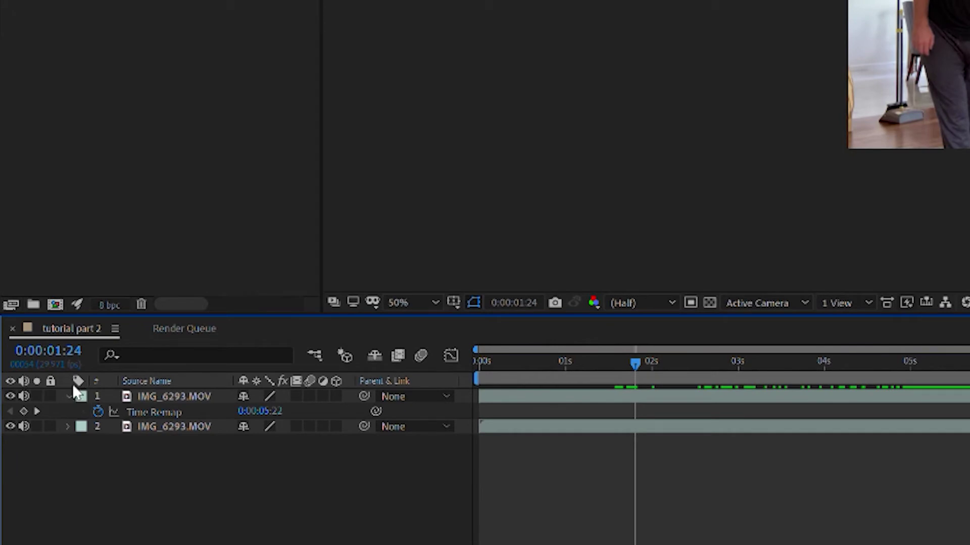
Expand the face layer's Transform properties and set a Position keyframe at 0:00:05:22
click(70, 395)
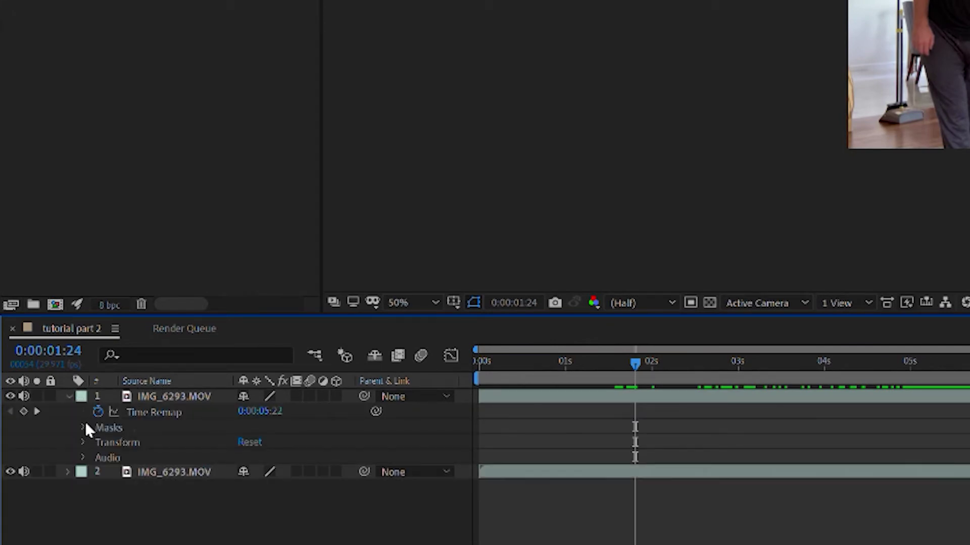
click(81, 440)
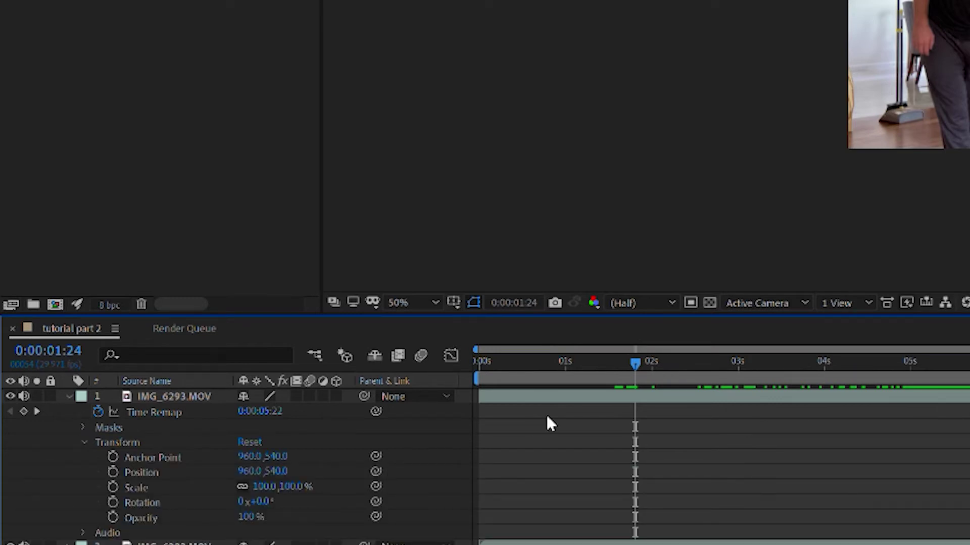
mouse_move(636, 363)
mouse_down()
mouse_move(619, 349)
mouse_move(816, 350)
mouse_move(694, 350)
mouse_up()
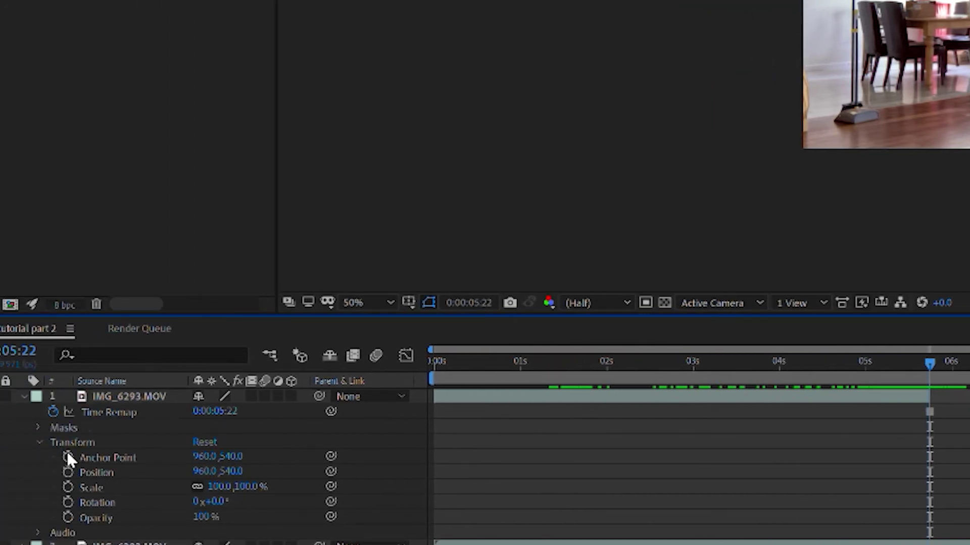
key(alt+shift+p)
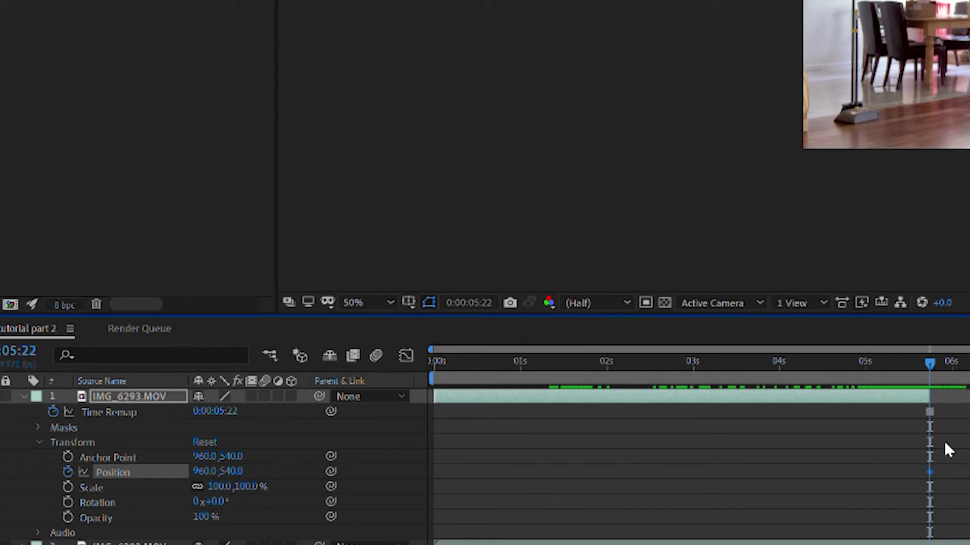
At 0:00:02:25, move the face off the right edge of frame and preview the motion
drag(931, 350, 436, 347)
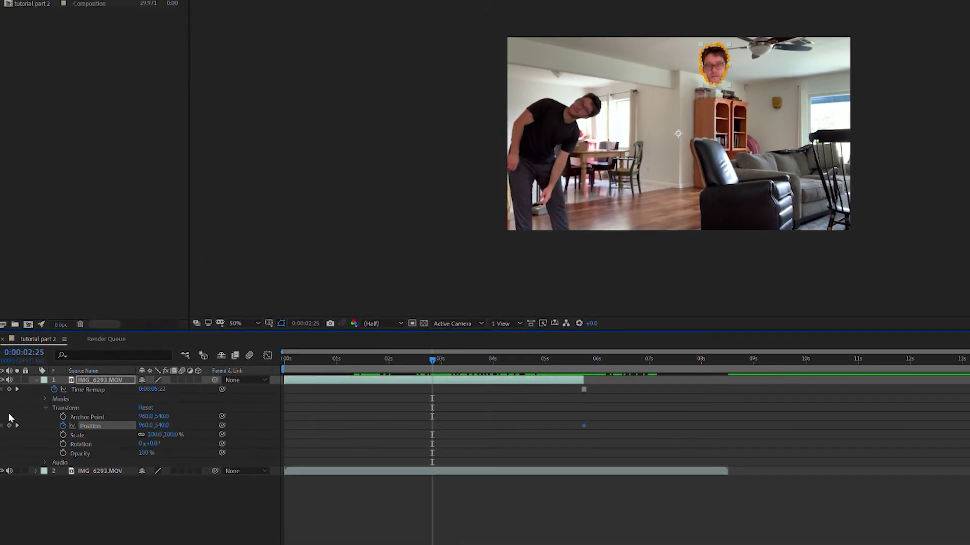
drag(713, 58, 874, 63)
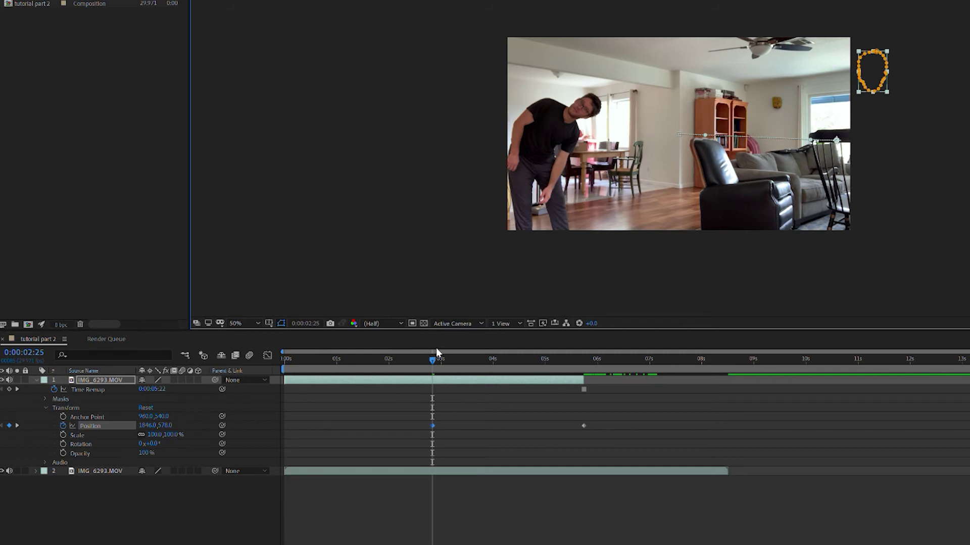
key(space)
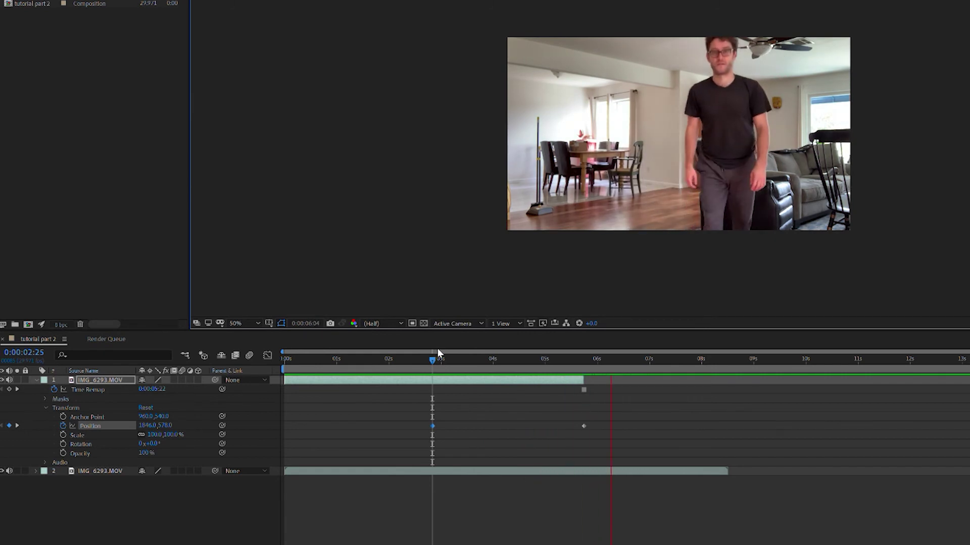
key(space)
mouse_move(436, 356)
mouse_down()
mouse_move(476, 356)
mouse_move(455, 357)
mouse_up()
Keyframe the face by the armchair, near the ceiling fan, on the armchair, then upper middle
drag(844, 70, 791, 136)
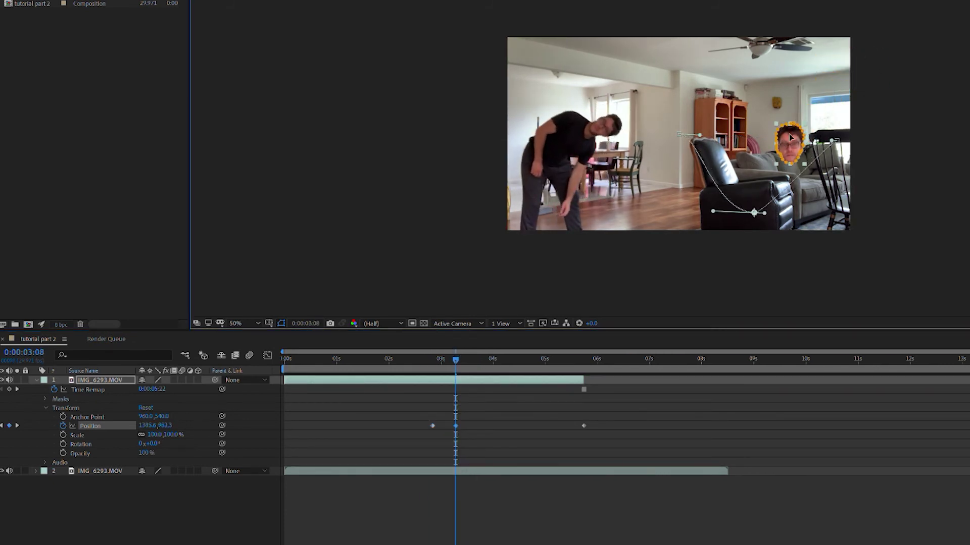
drag(456, 358, 492, 358)
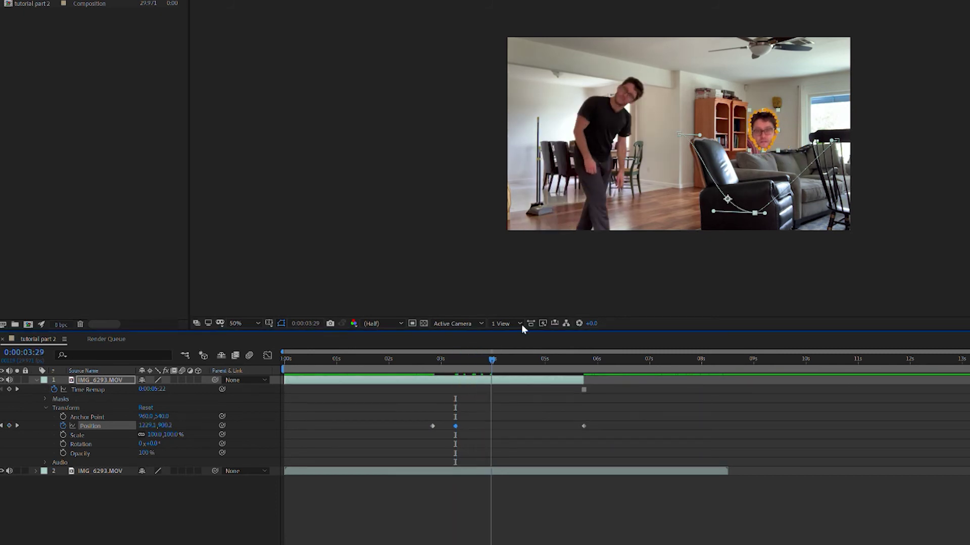
drag(771, 112, 766, 47)
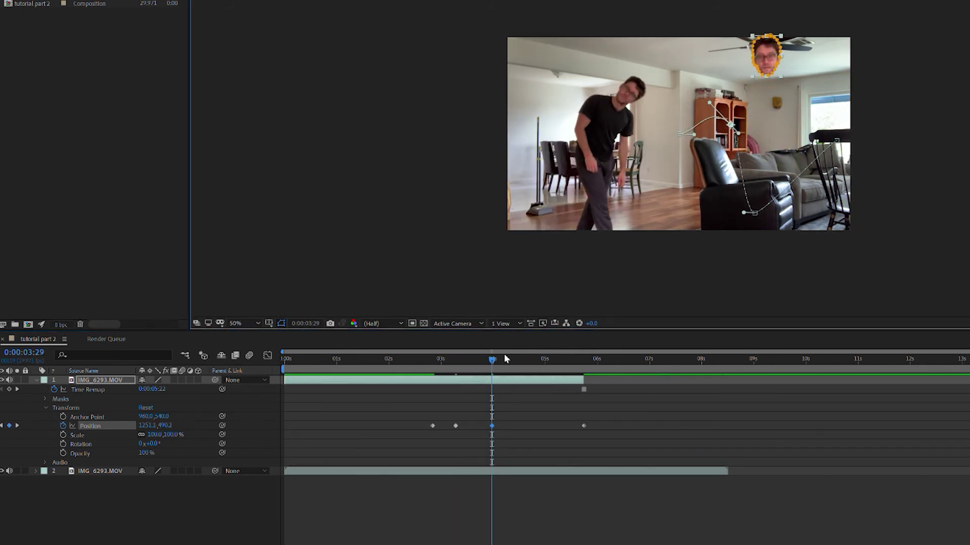
drag(492, 358, 509, 358)
mouse_move(766, 54)
mouse_down()
mouse_move(781, 138)
mouse_move(726, 161)
mouse_up()
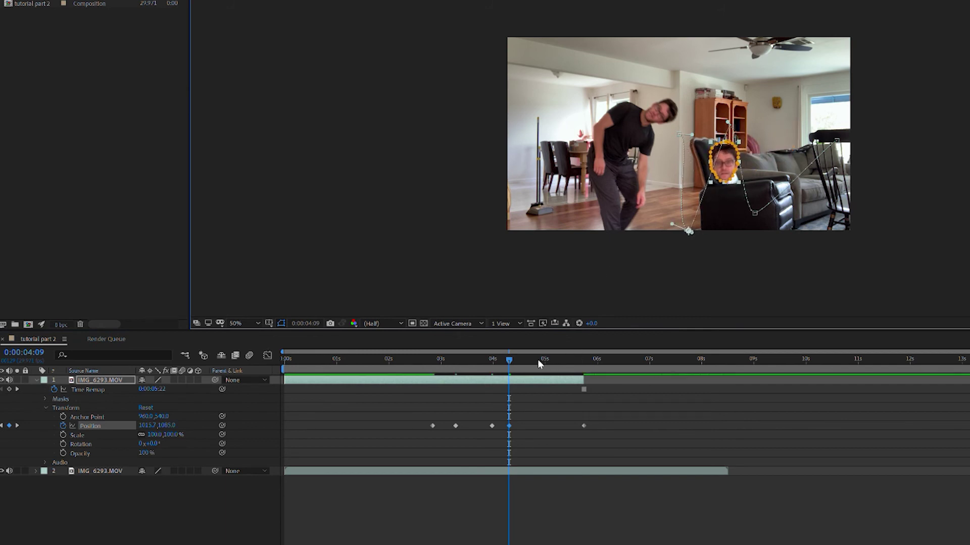
drag(509, 359, 524, 360)
mouse_move(724, 160)
mouse_down()
mouse_move(667, 97)
mouse_move(693, 61)
mouse_up()
Preview the flying face animation from its entry point, then stop playback
click(431, 359)
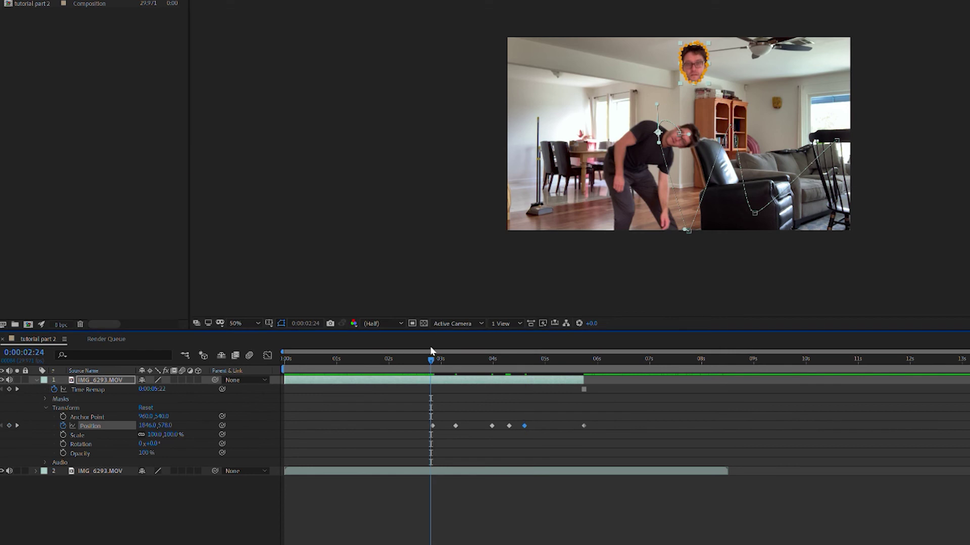
key(space)
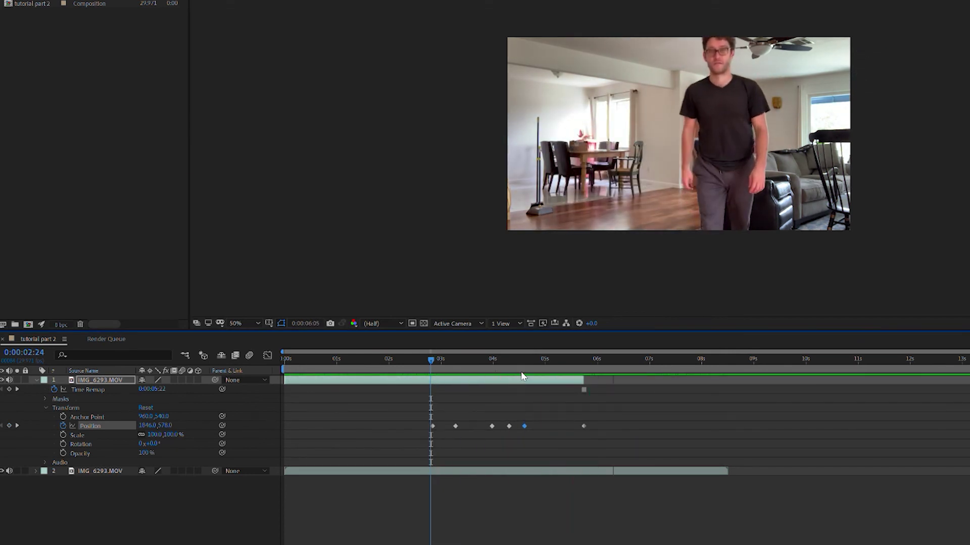
click(655, 404)
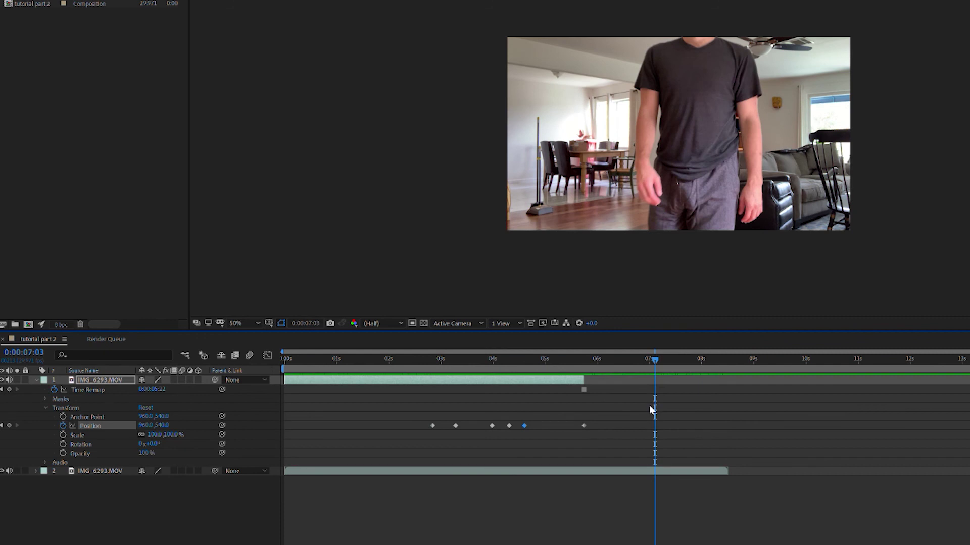